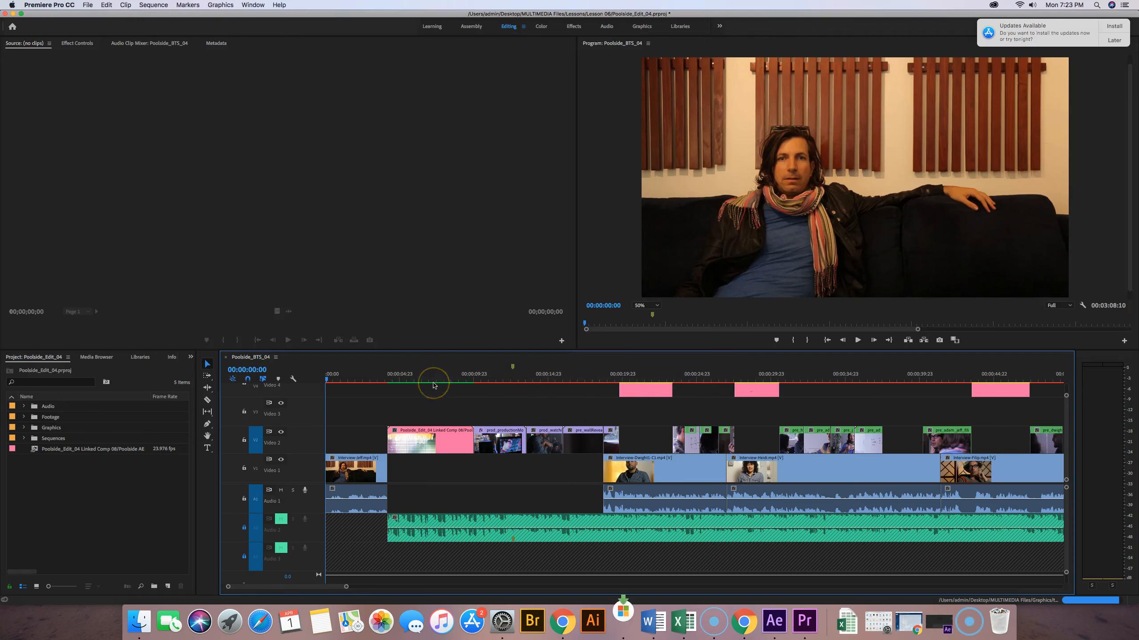
click(455, 388)
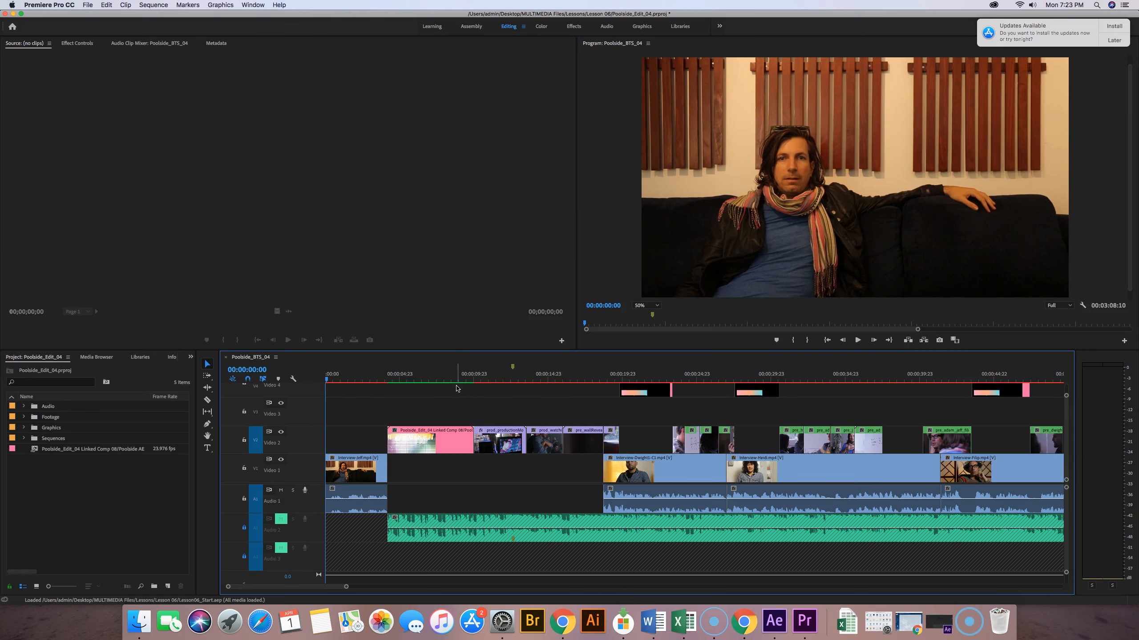
click(450, 380)
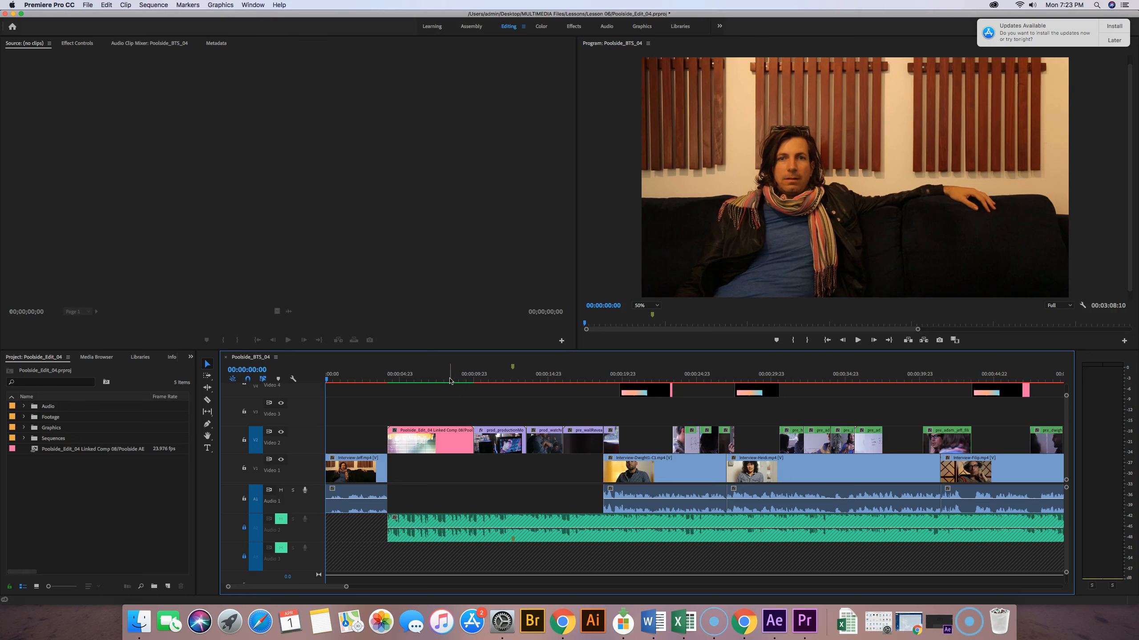
click(431, 442)
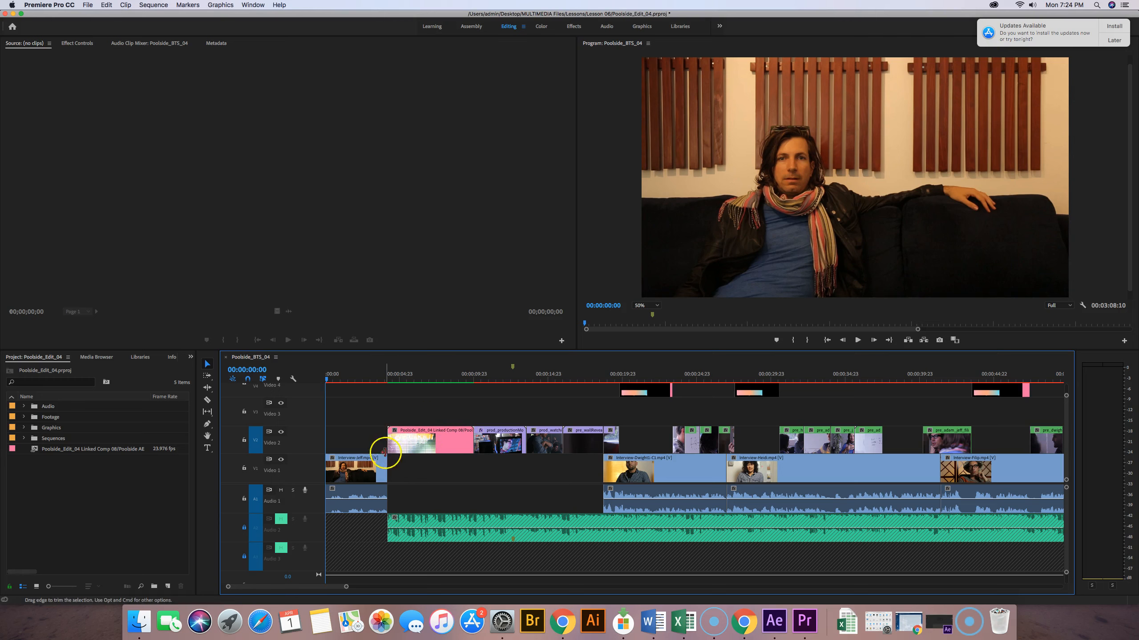
click(255, 440)
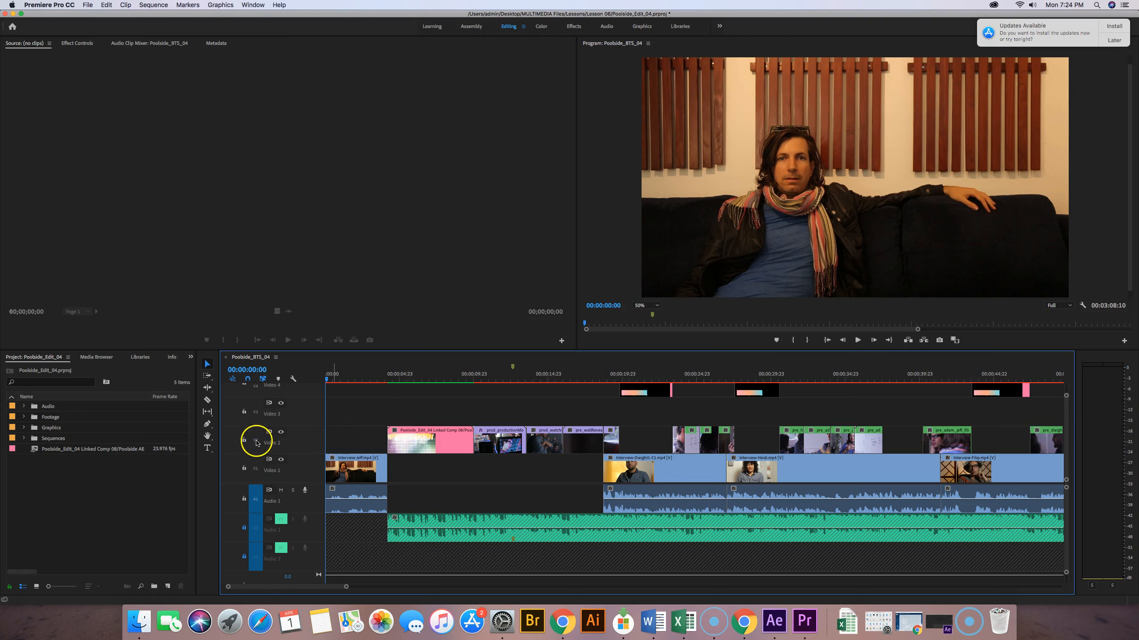
click(255, 441)
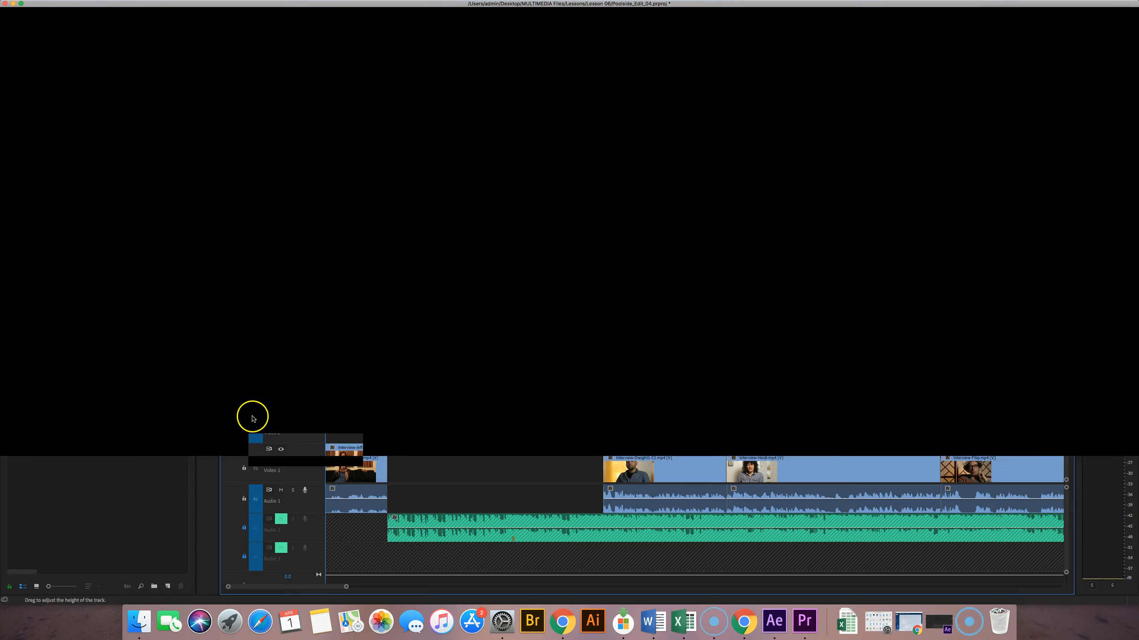
scroll(253, 418, up, 2)
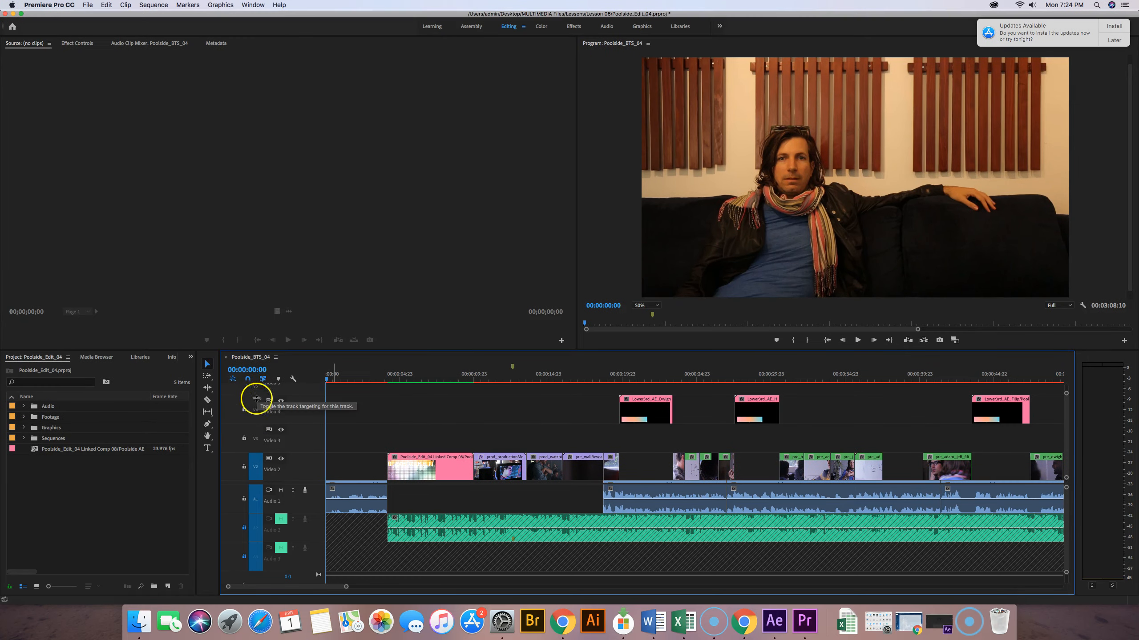
scroll(257, 427, down, 2)
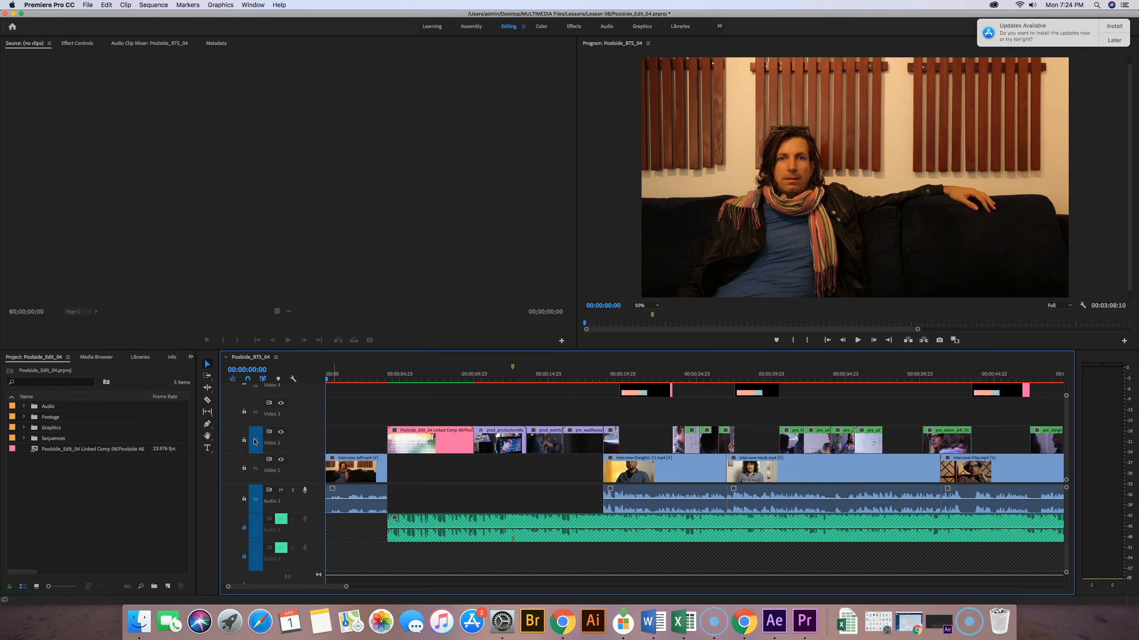
Mark the linked comp title clip on Video 2 with In and Out points and render In to Out.
drag(326, 379, 417, 384)
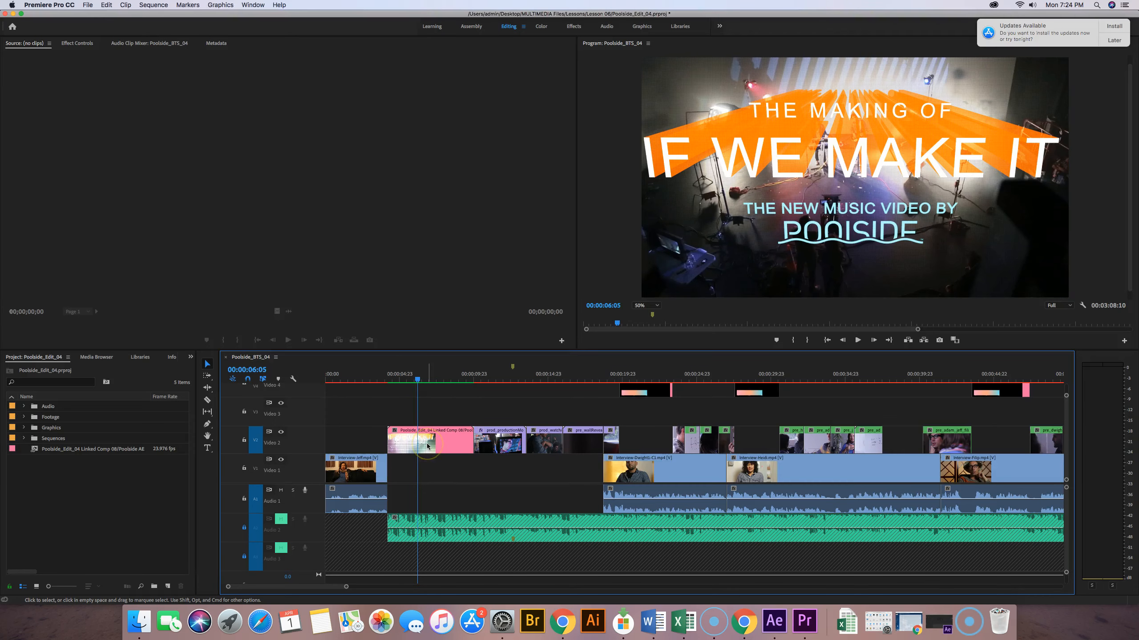
key(x)
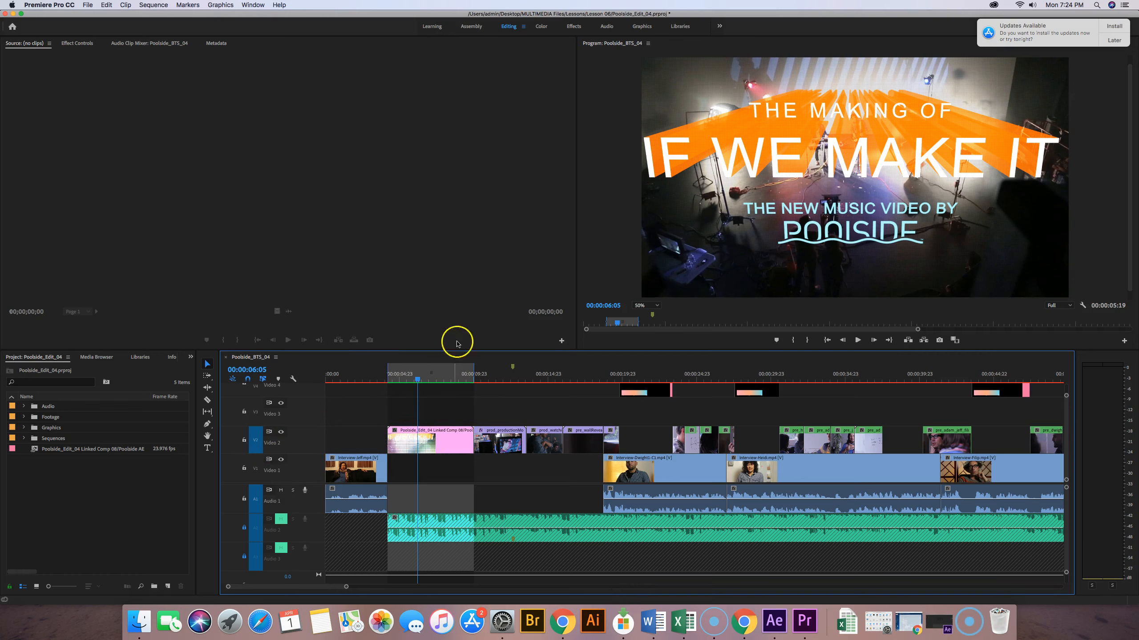
click(154, 4)
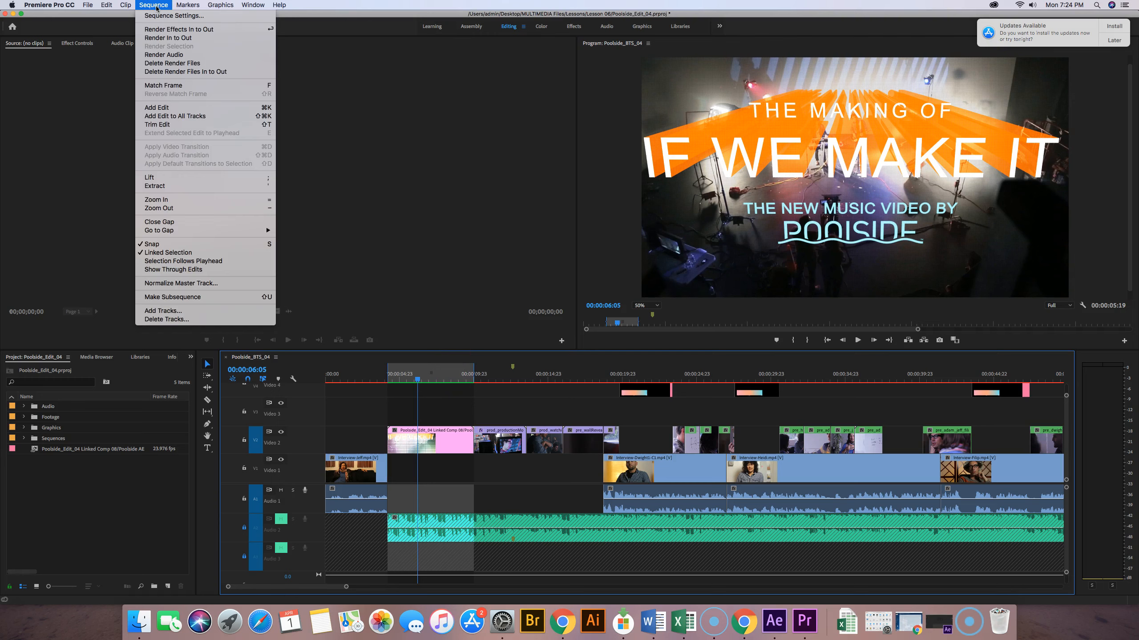
click(169, 39)
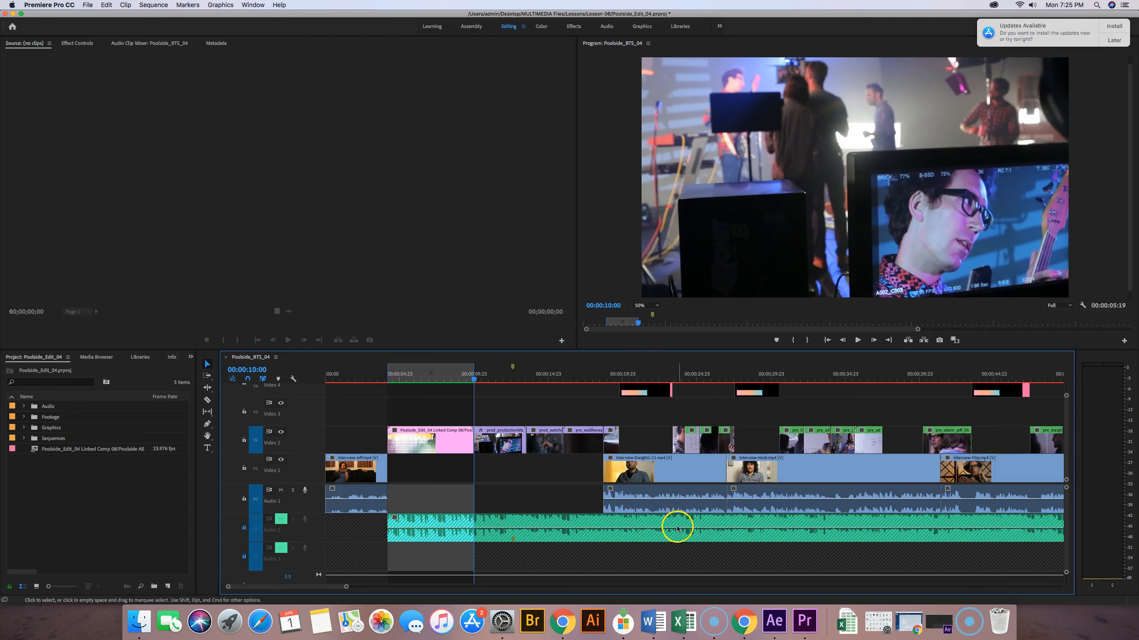
Play back the rendered title from shortly before it starts and clear the sequence's In and Out points.
drag(475, 378, 370, 376)
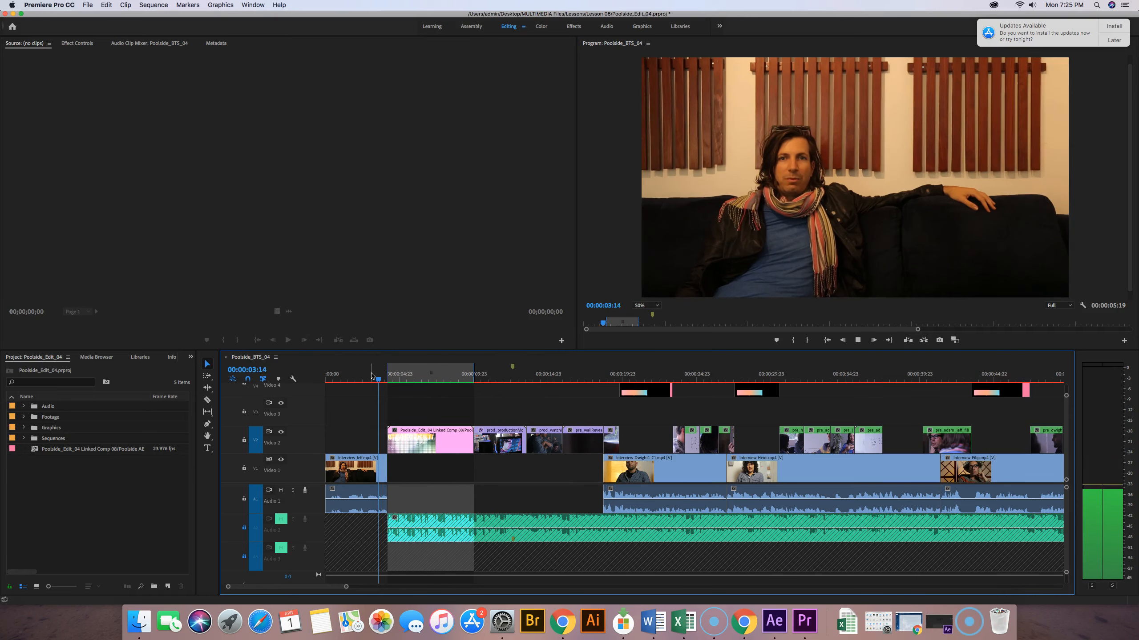
scroll(372, 367, up, 1)
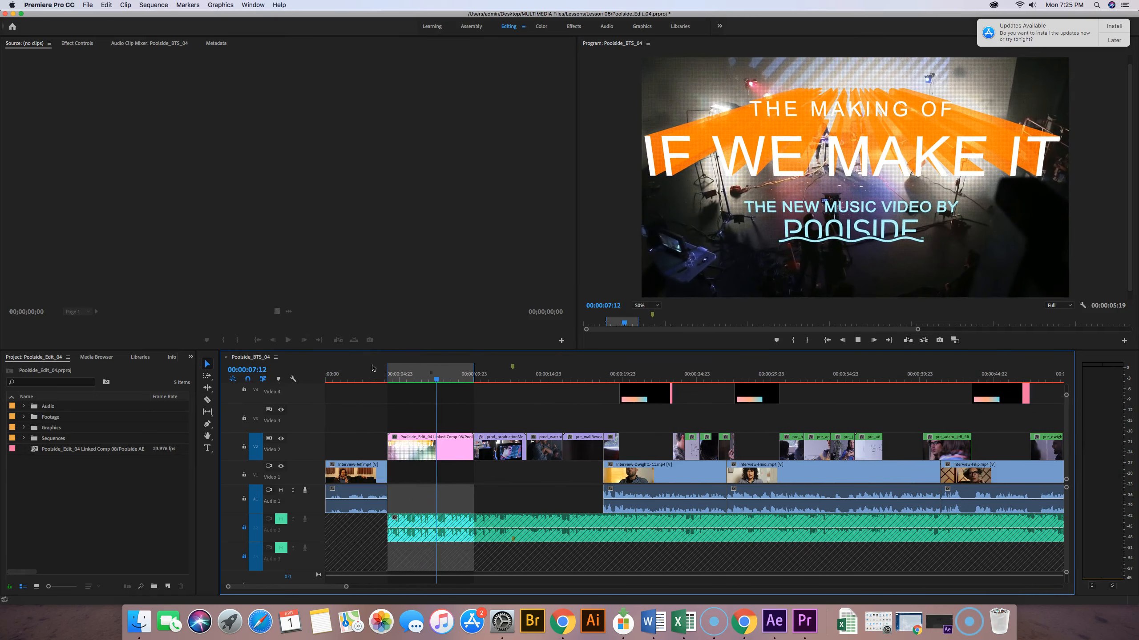
key(space)
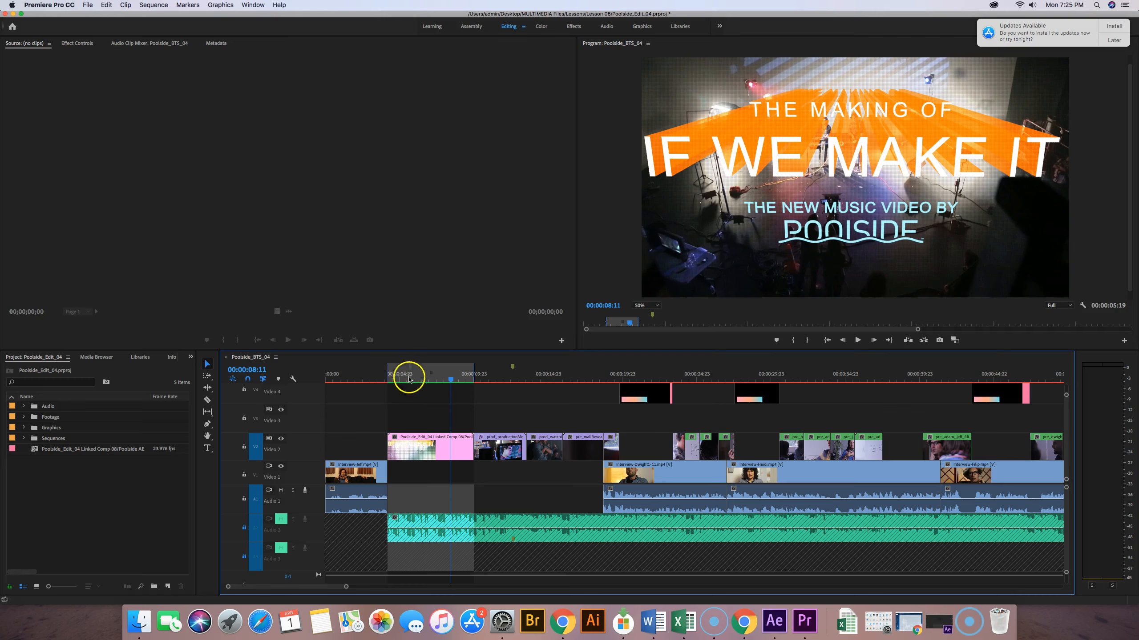
right_click(422, 374)
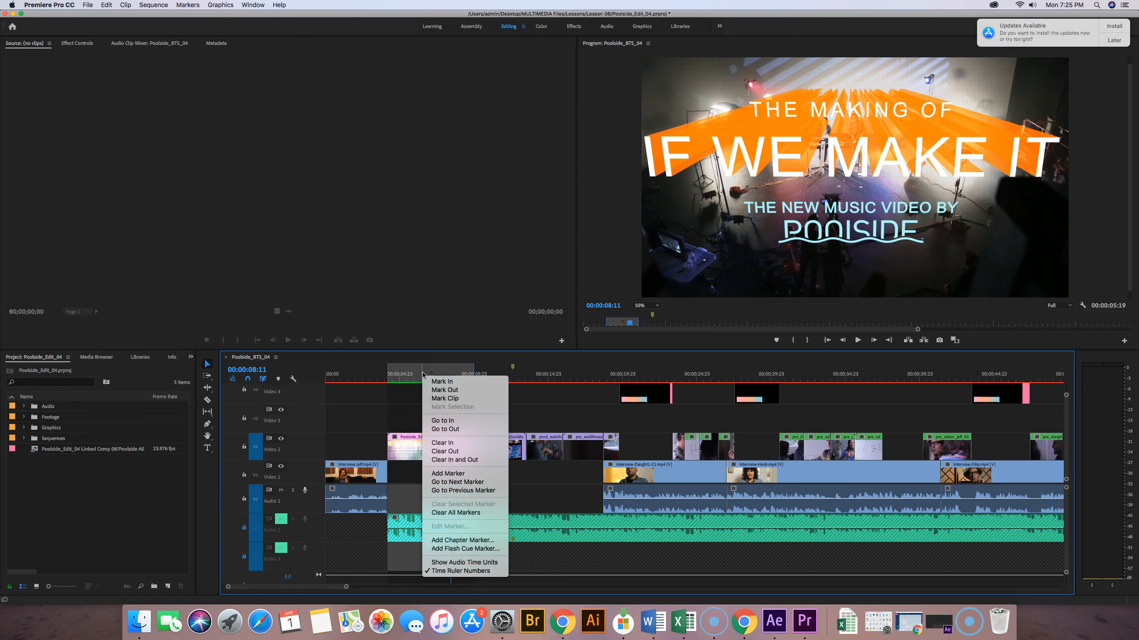
click(465, 459)
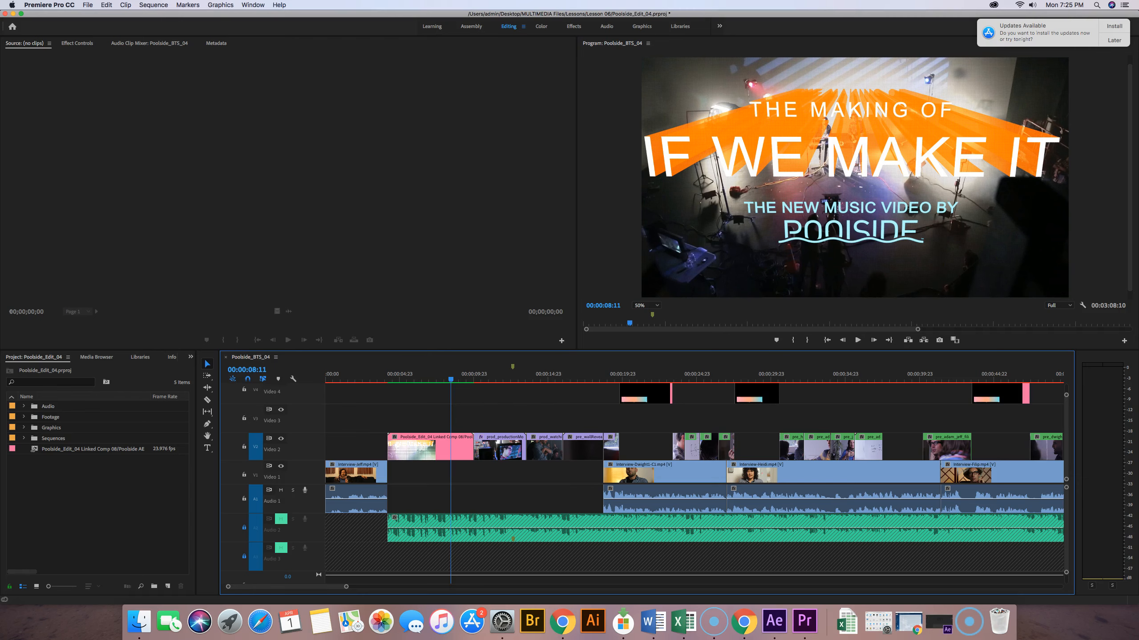
Save the project as Poolside_Edit_04 in the Lesson 06 folder, replacing the existing file.
click(88, 5)
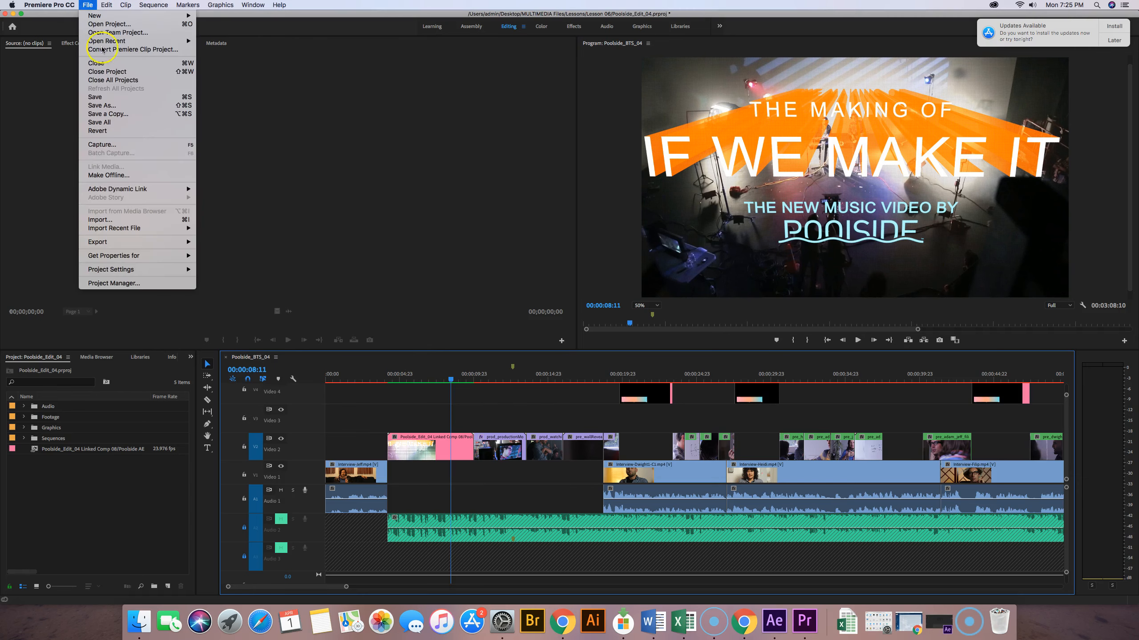
click(112, 109)
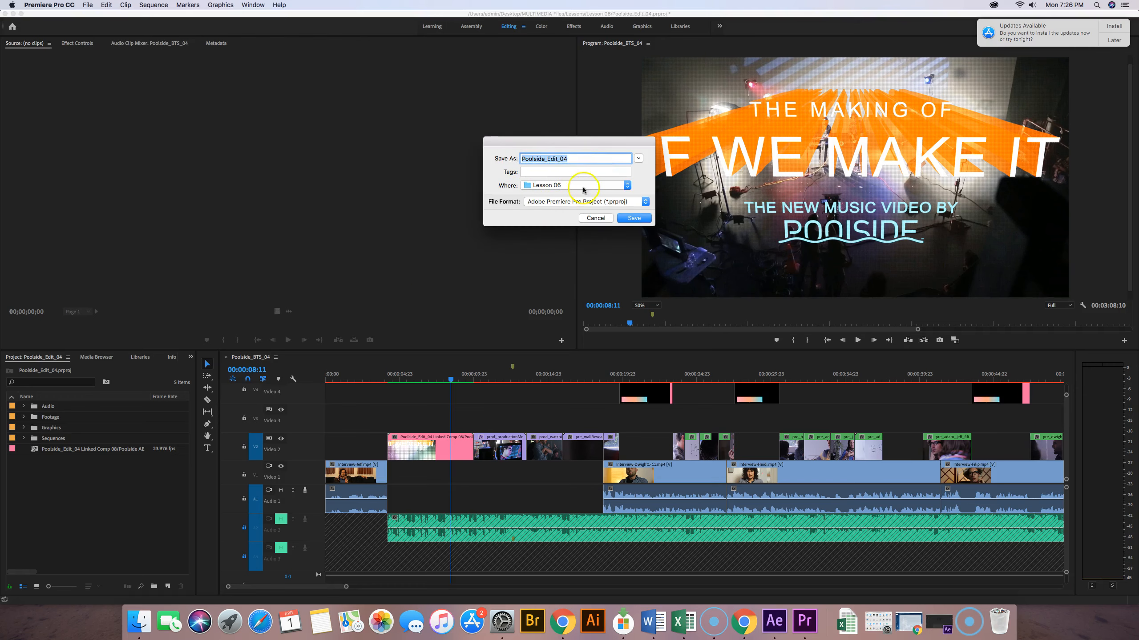
click(638, 218)
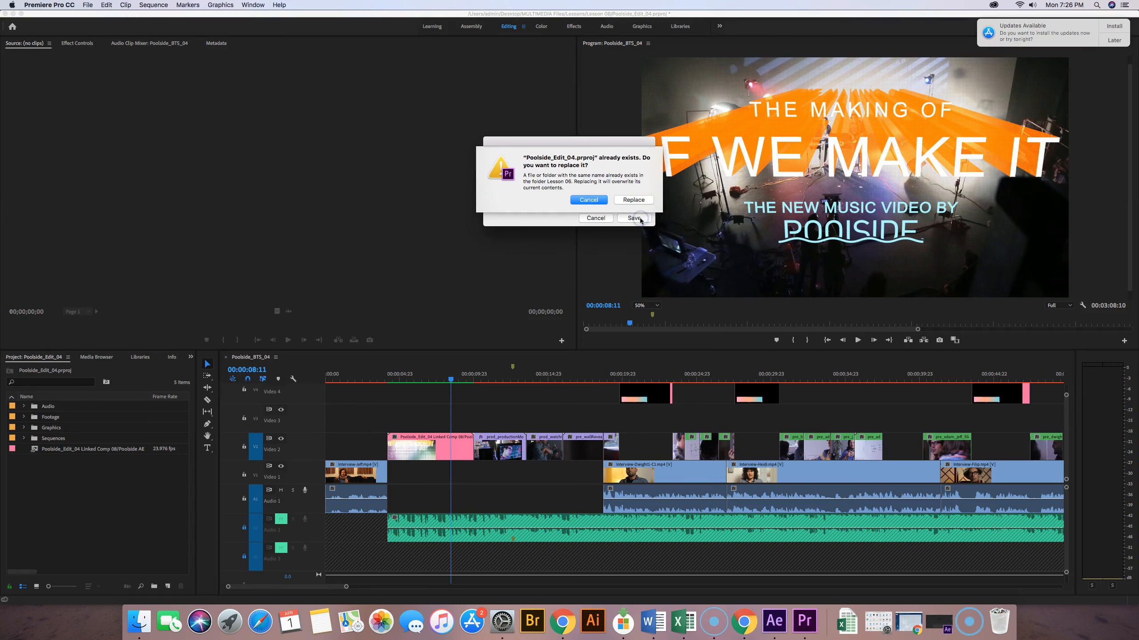
click(633, 200)
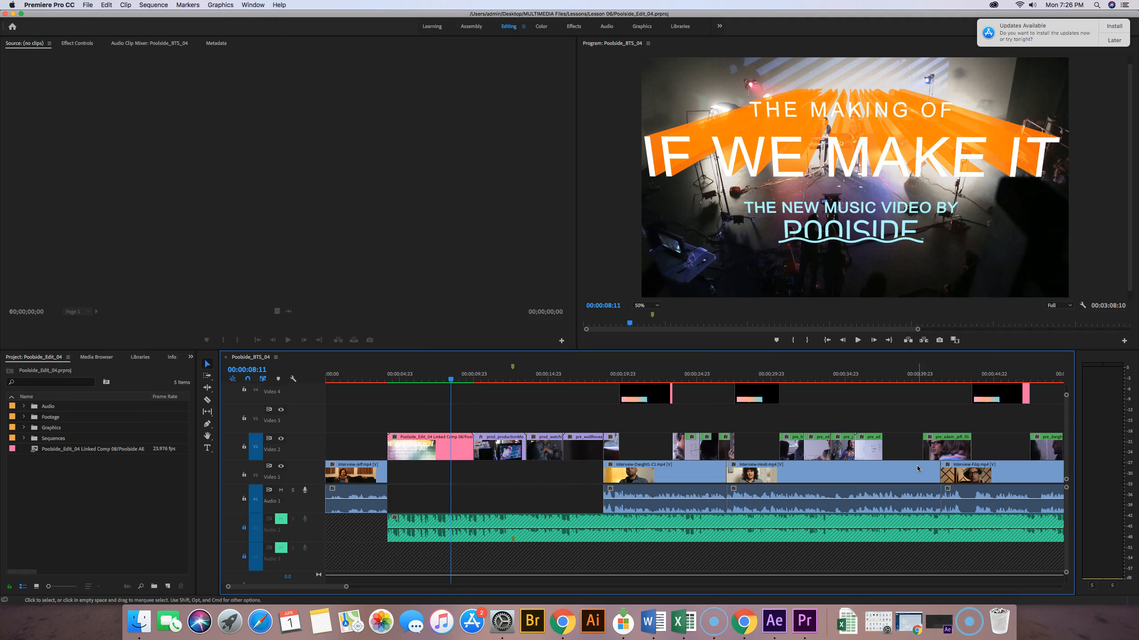
Place the playhead at 00:02:39:09, on the shot of the two musicians near the end of the sequence.
click(451, 379)
drag(450, 380, 764, 365)
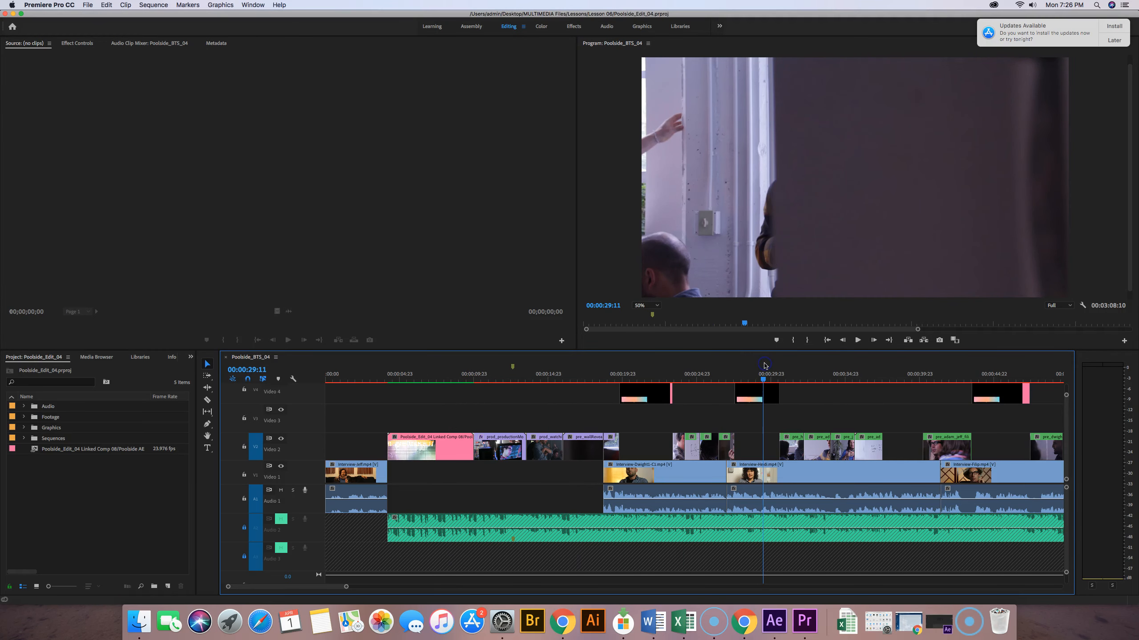
click(763, 375)
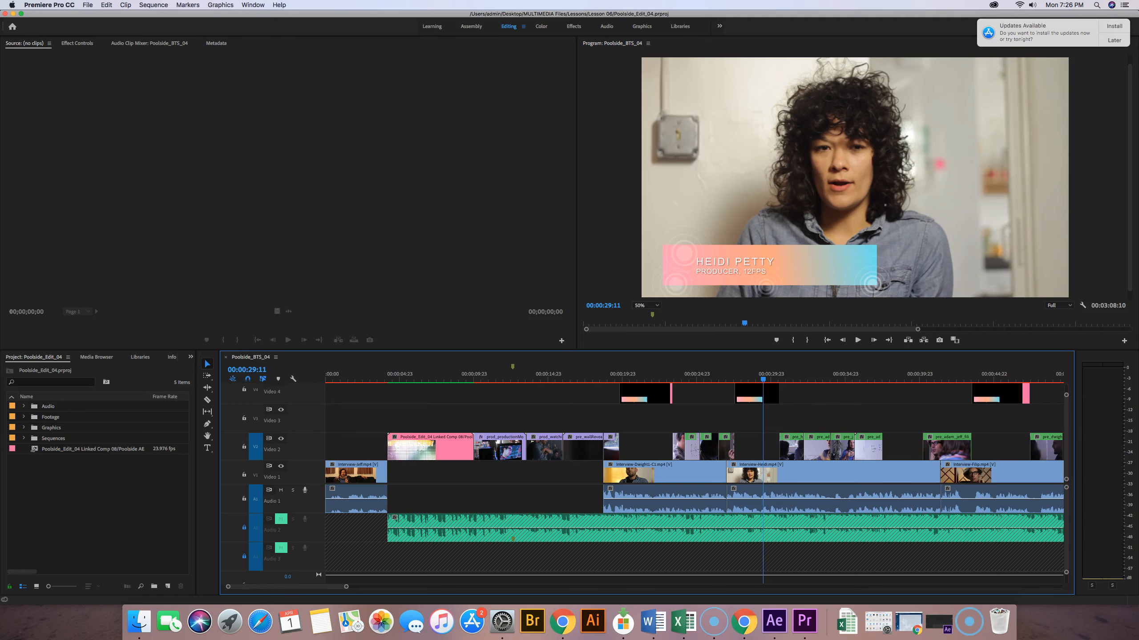
key(backslash)
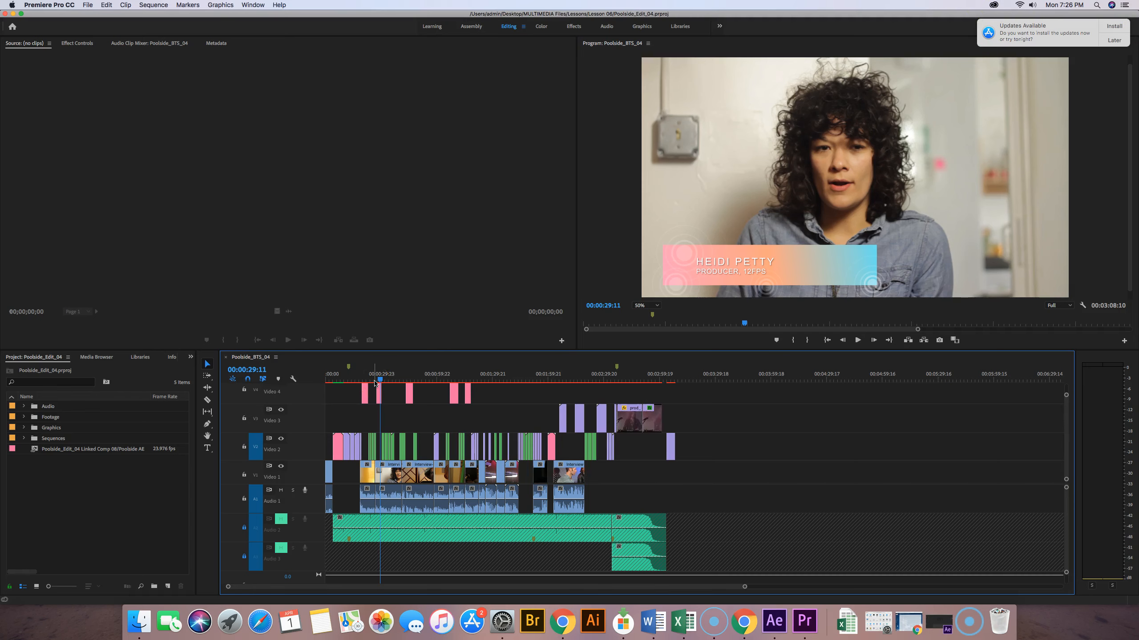
drag(381, 379, 426, 376)
click(616, 376)
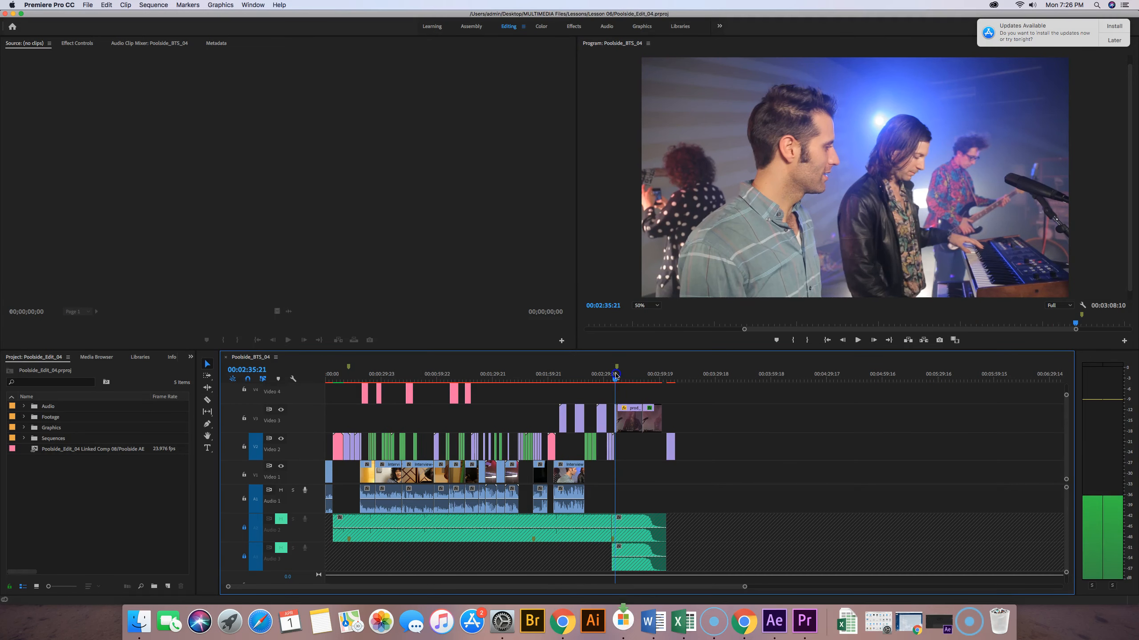
drag(616, 376, 624, 377)
drag(624, 378, 621, 379)
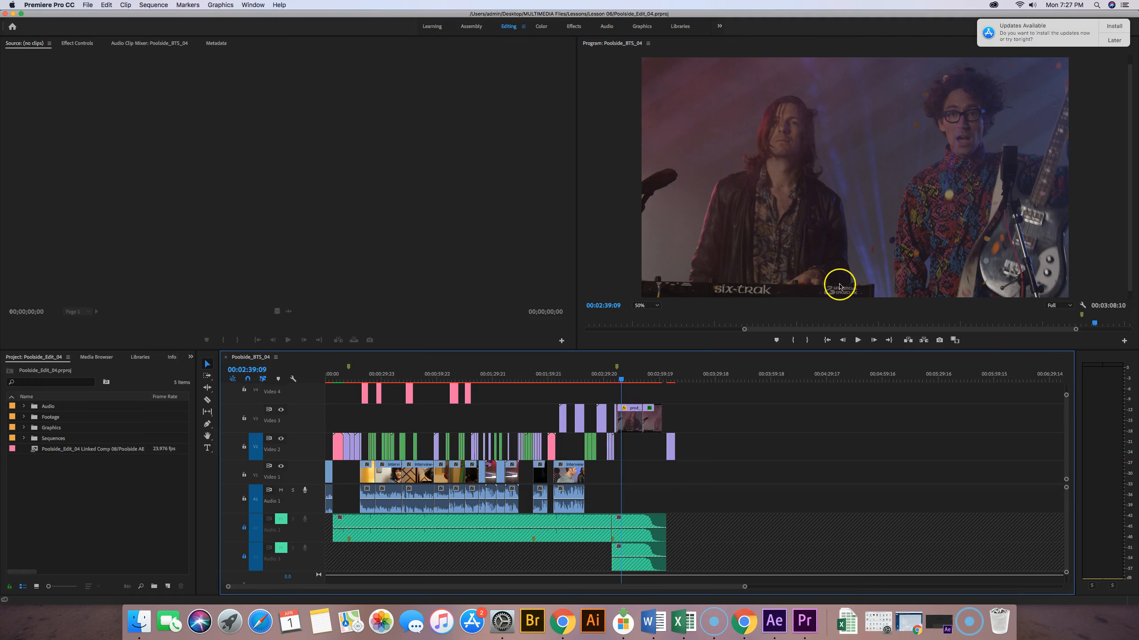
click(964, 314)
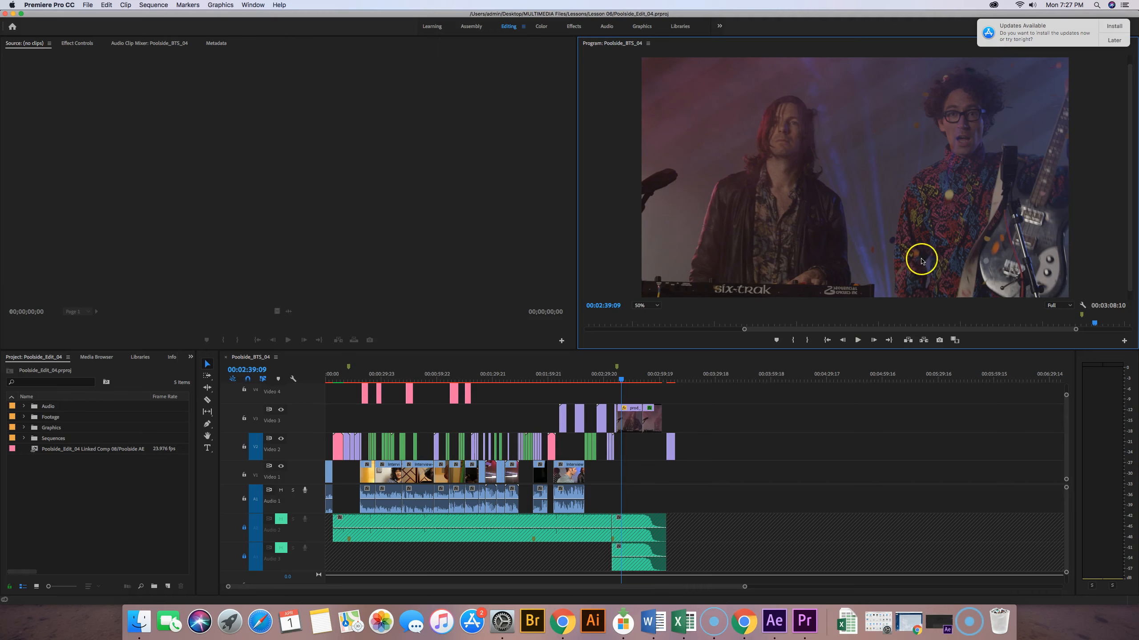
Export the current frame as a JPEG named PoolsideFrame without importing it into the project.
click(941, 341)
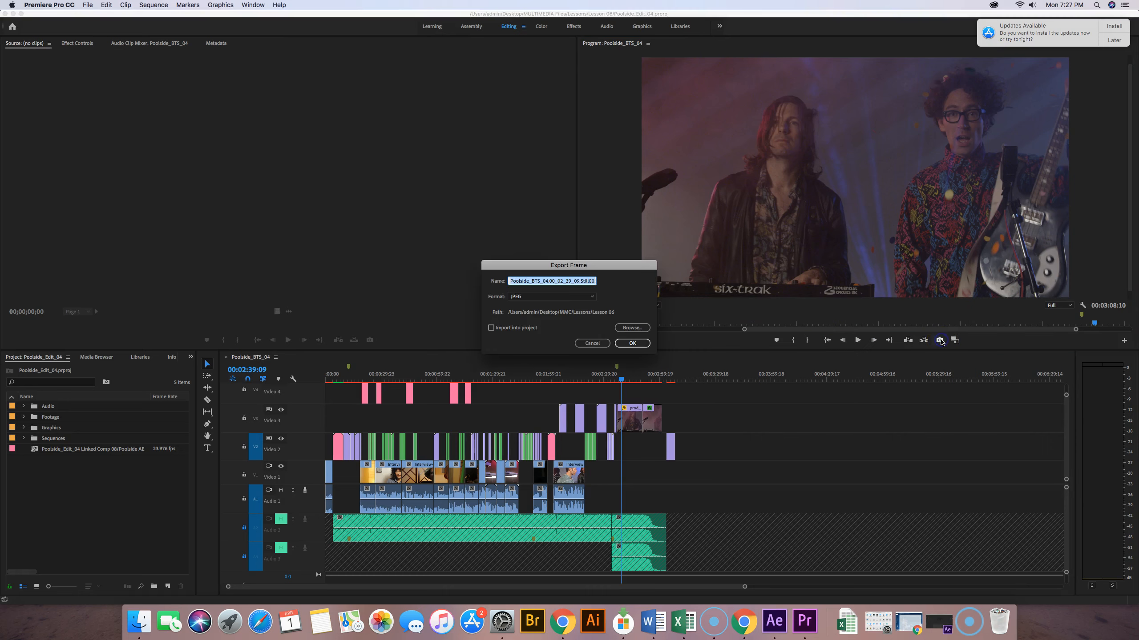
text(Poolside)
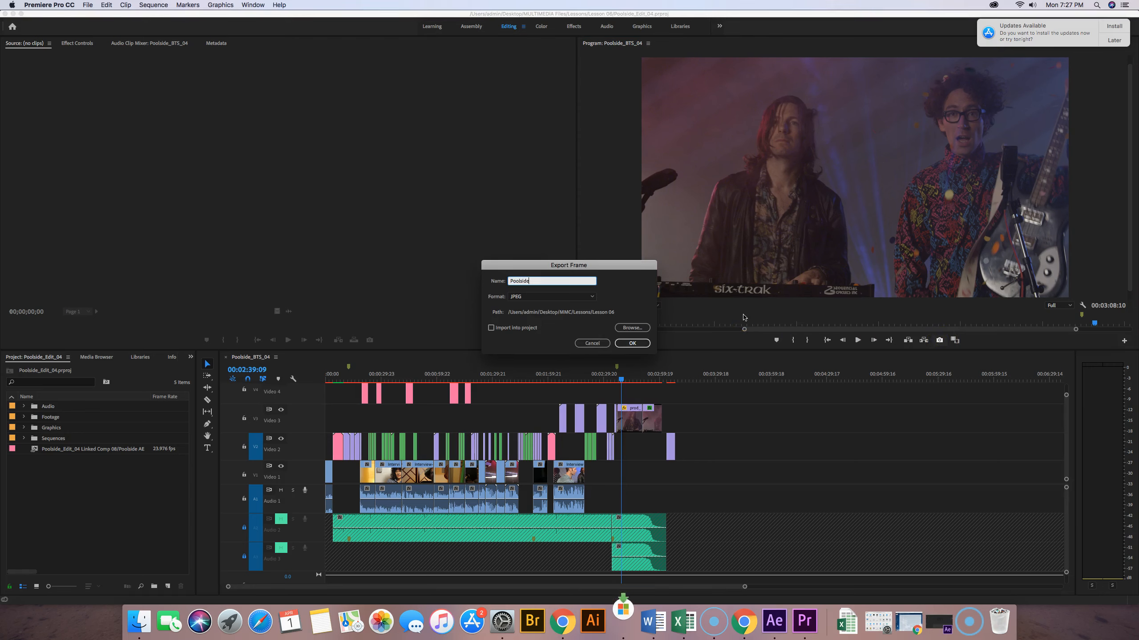
text(Frame)
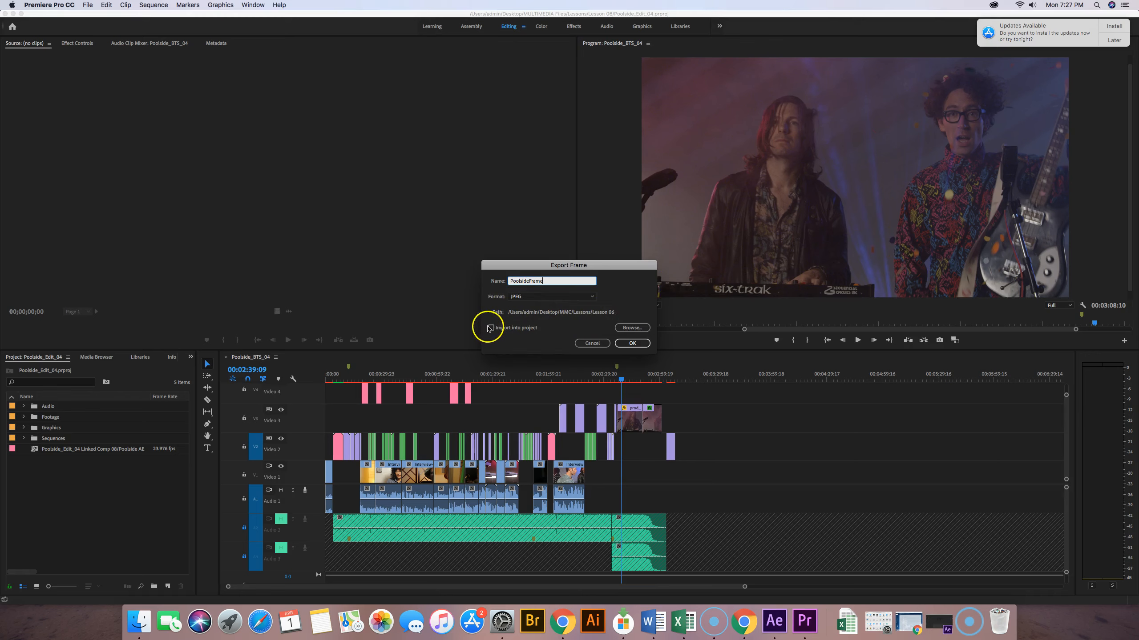
click(632, 343)
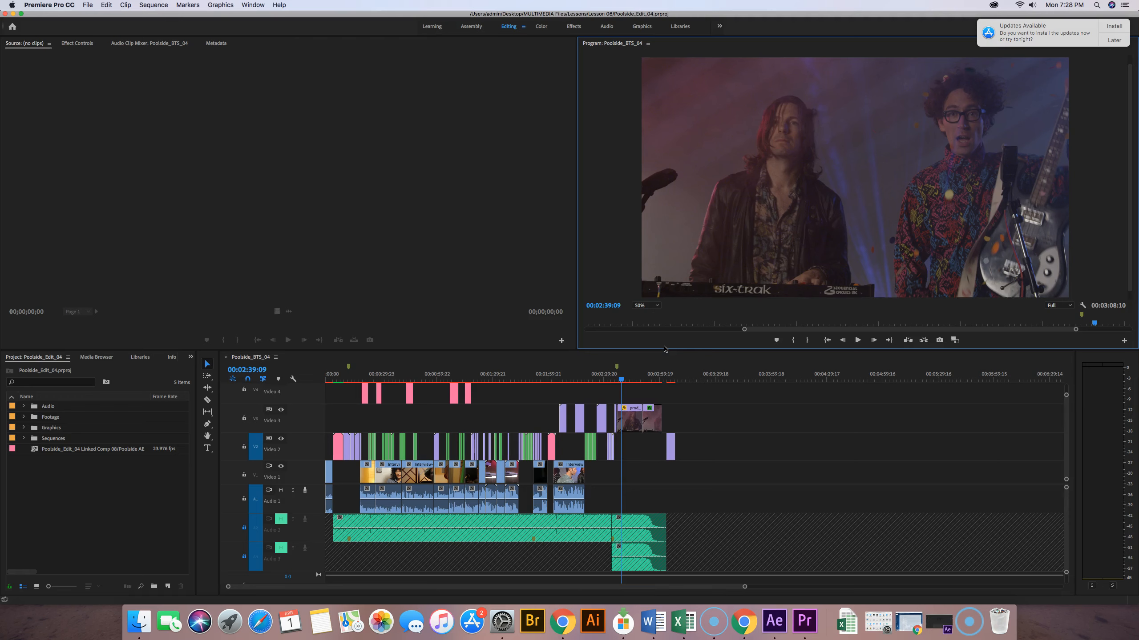
Return the playhead to the start of the sequence and select the linked comp title clip on Video 2.
drag(622, 381, 309, 384)
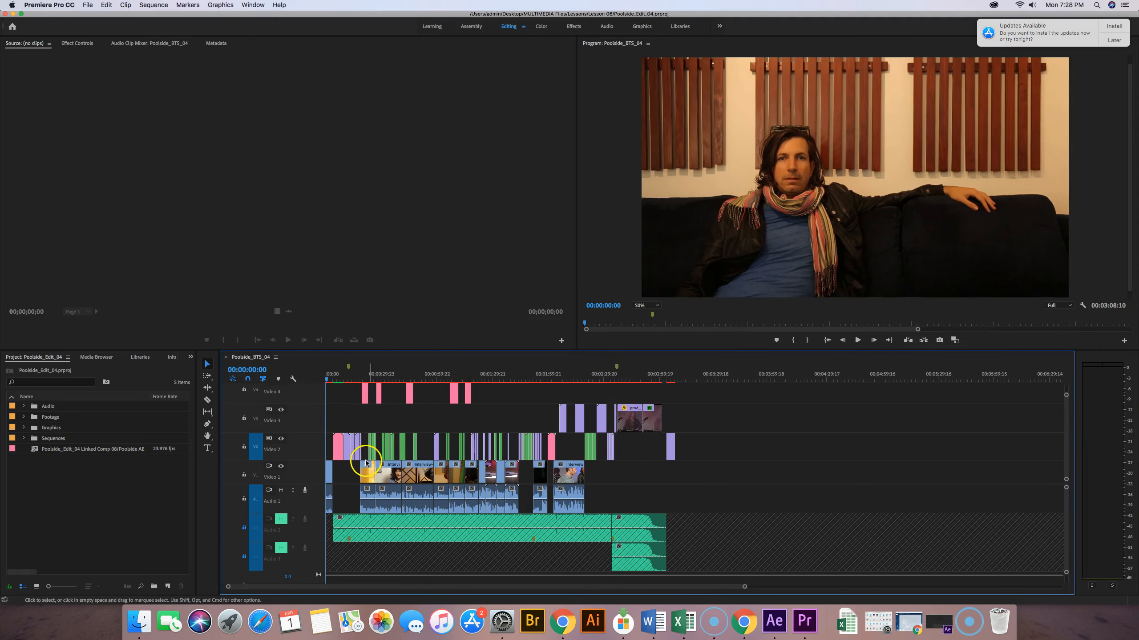
key(equal)
key(equal)
key(equal)
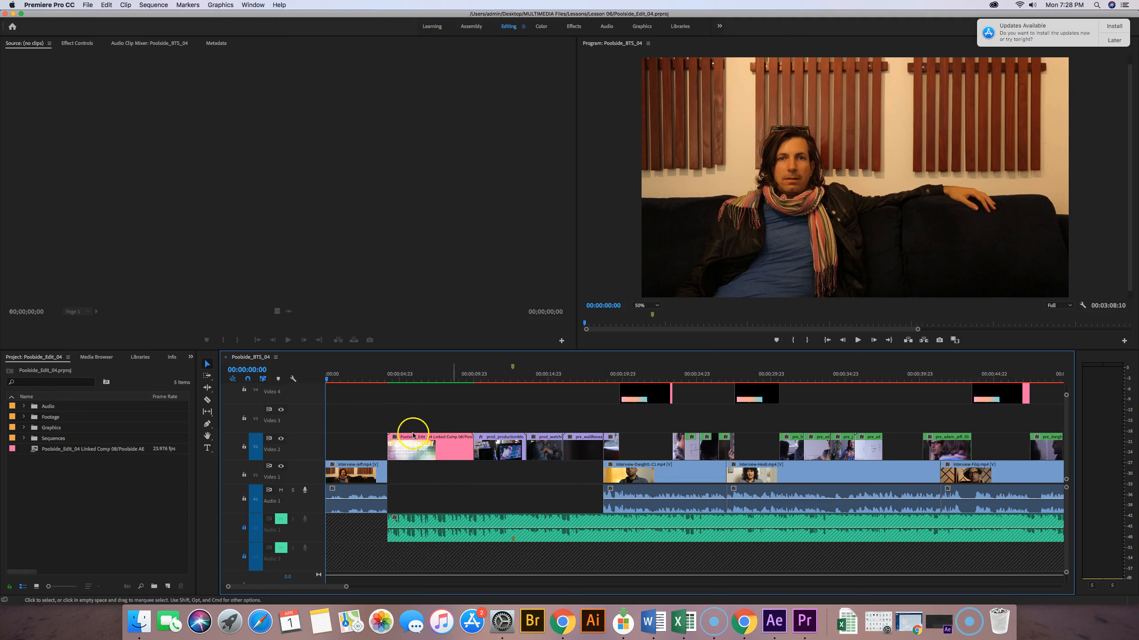
click(429, 450)
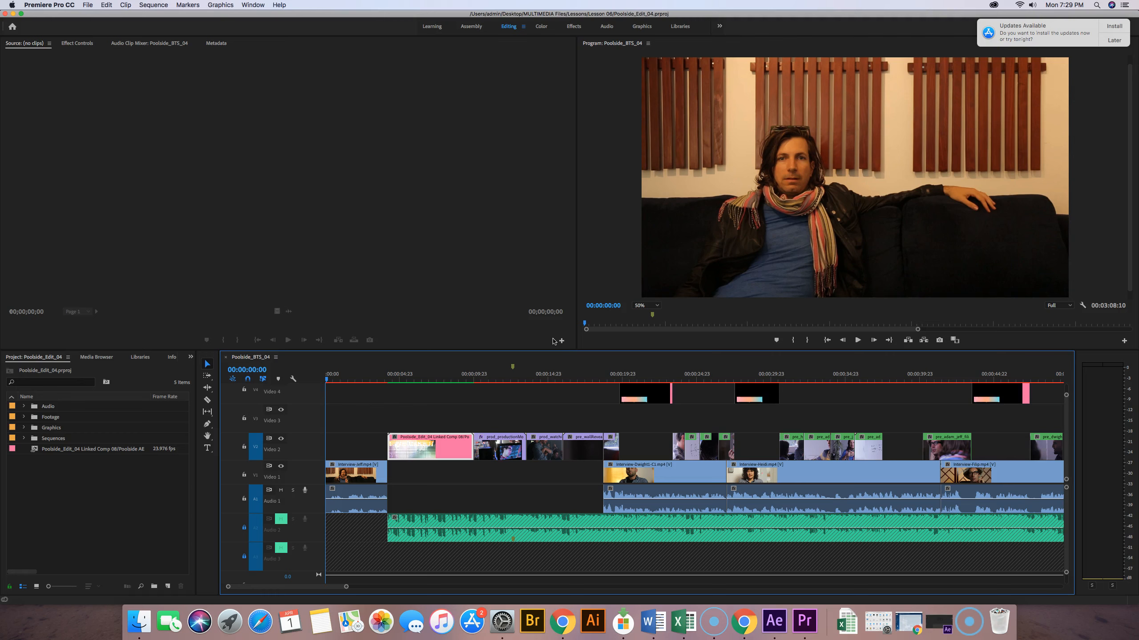
scroll(99, 531, right, 1)
click(19, 610)
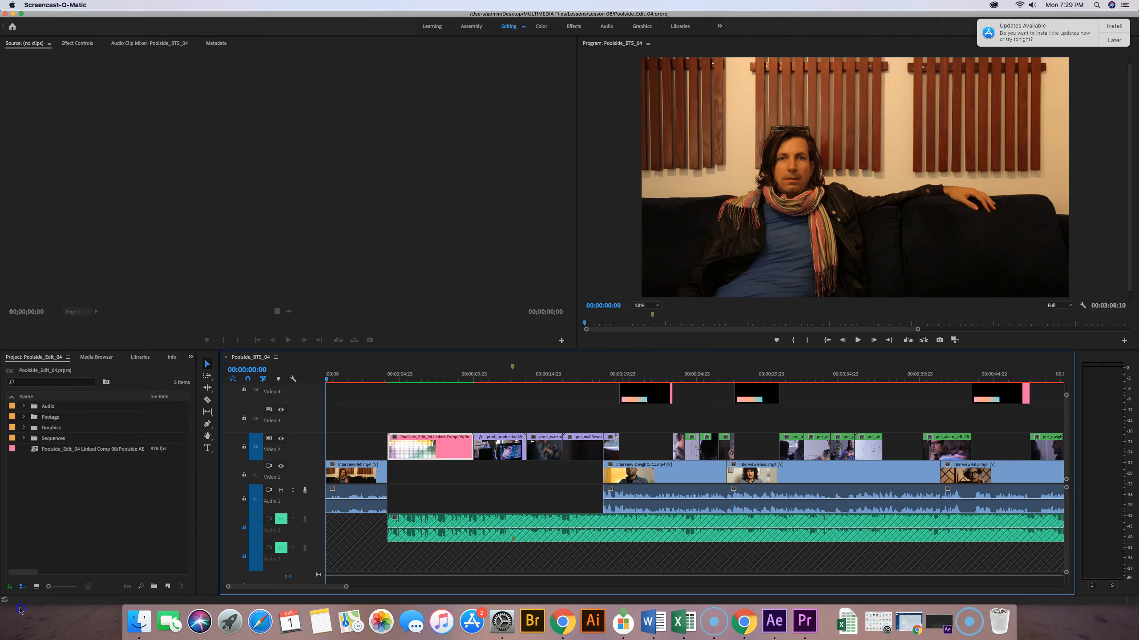